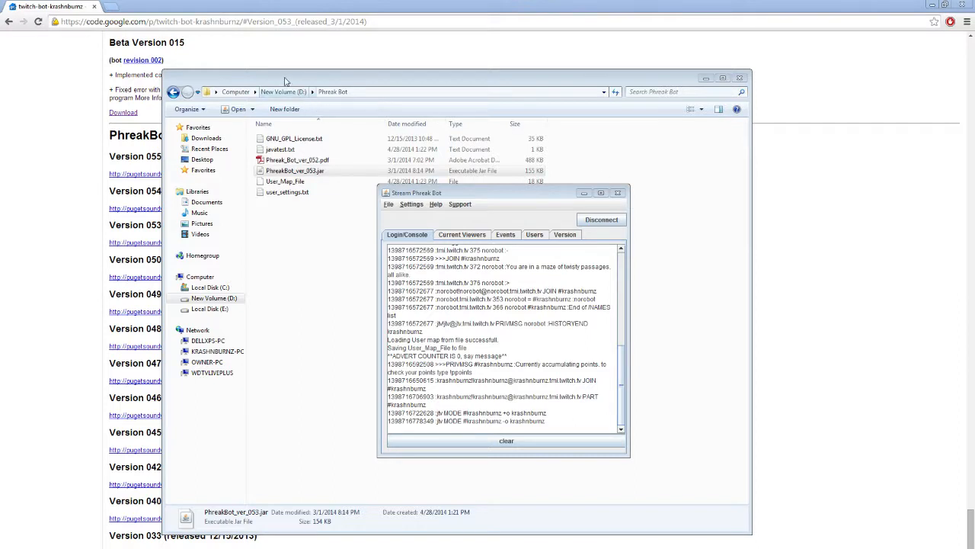
click(286, 81)
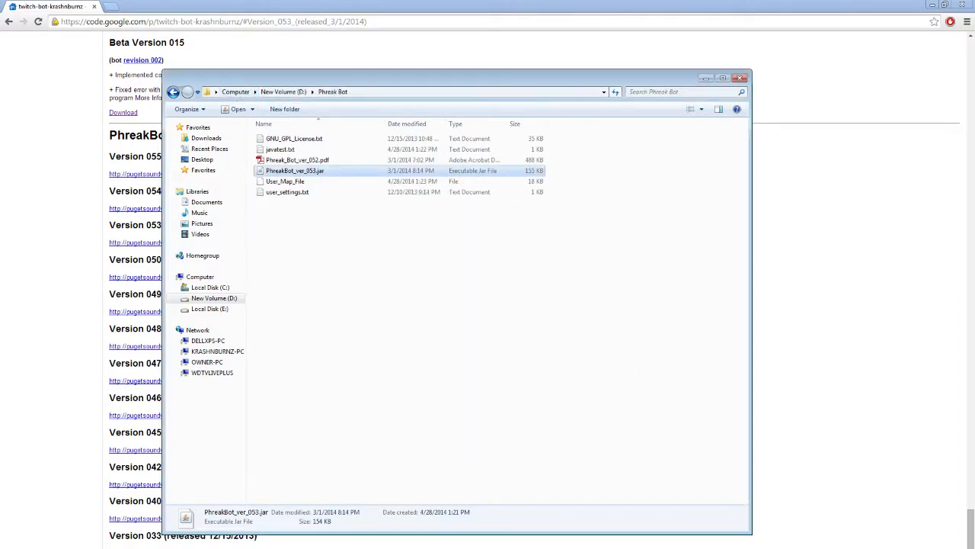
click(260, 548)
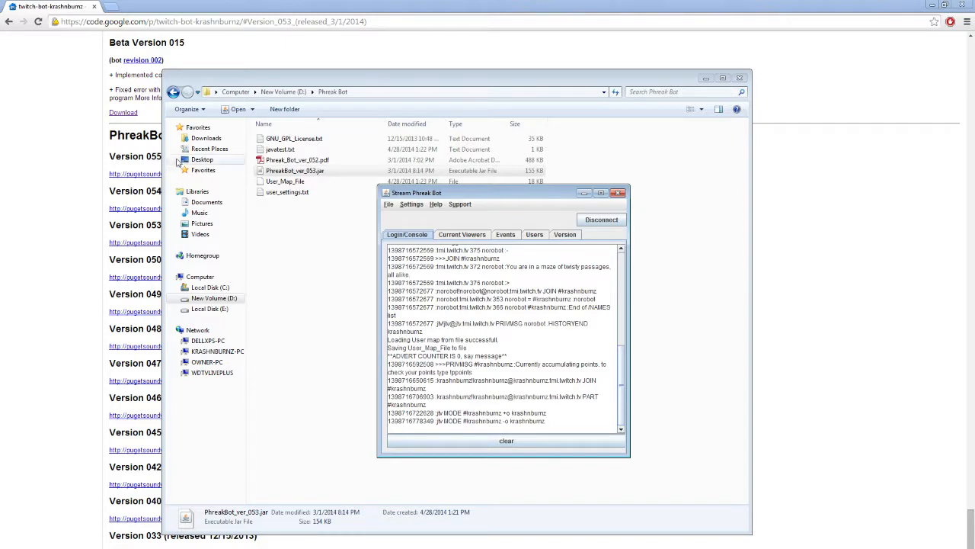
drag(493, 193, 442, 230)
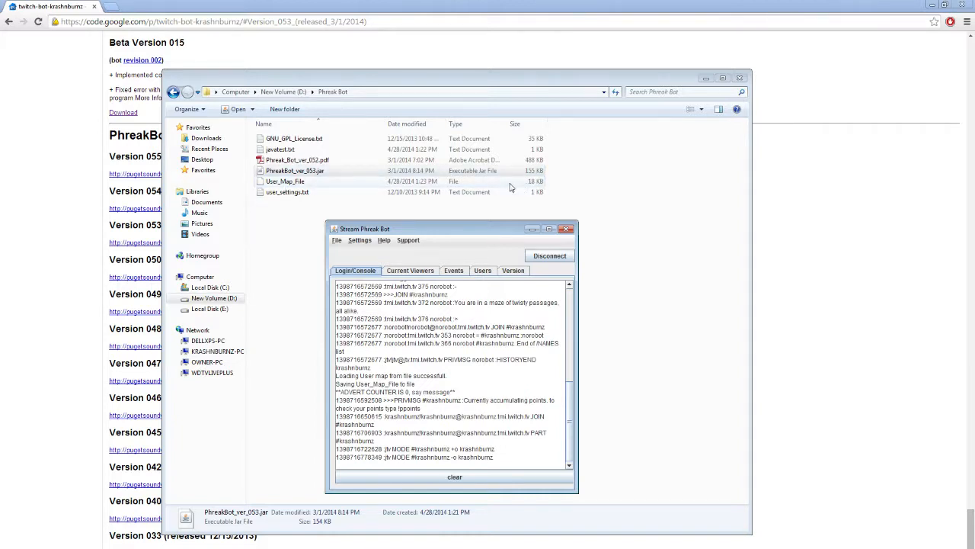
click(285, 195)
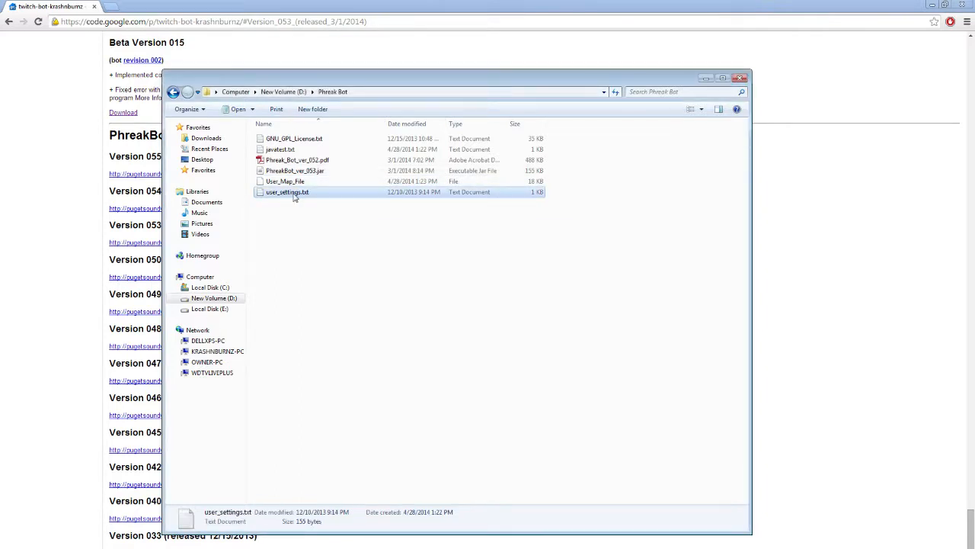
key(alt+Tab)
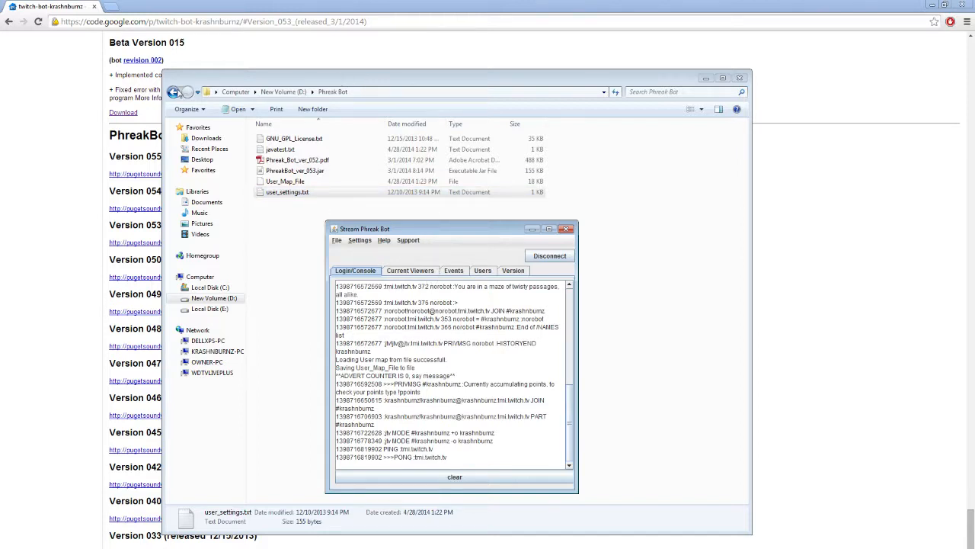
right_click(333, 95)
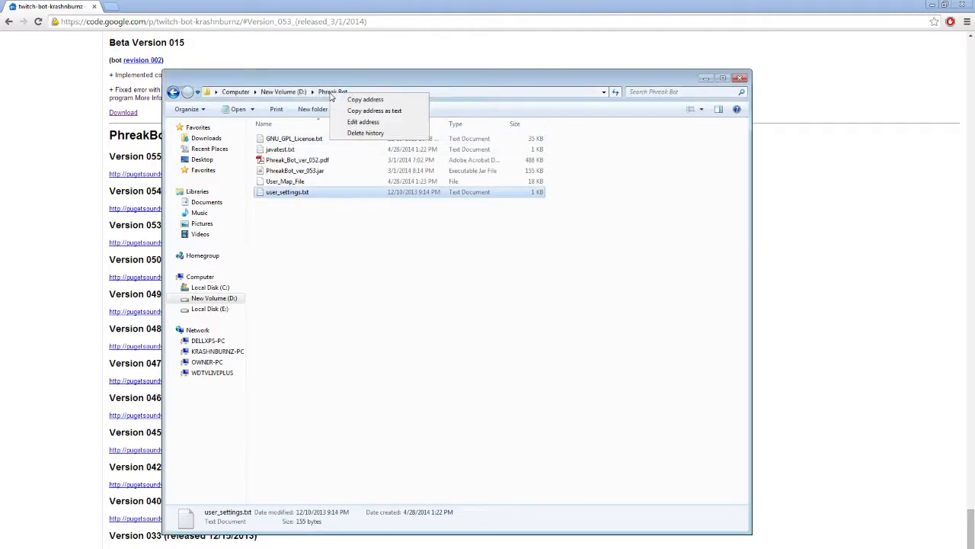
click(347, 267)
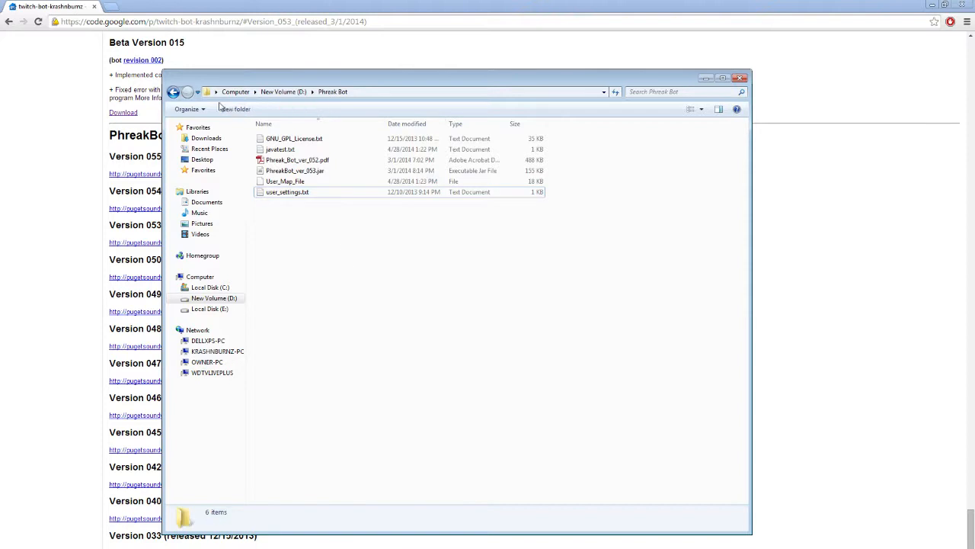
- Copy the Phreak Bot folder from New Volume (D:) and paste it into the Documents library as a backup
click(173, 91)
scroll(320, 289, down, 1)
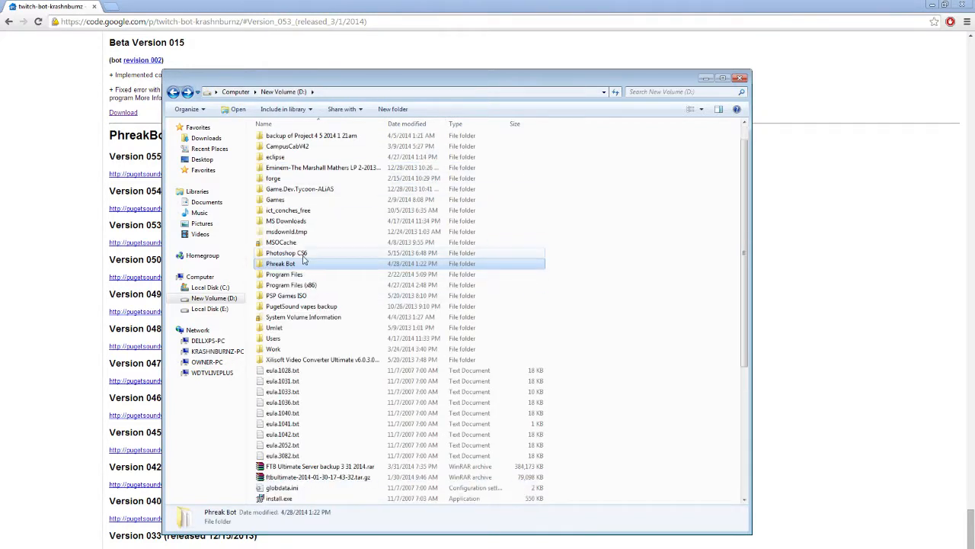
right_click(304, 262)
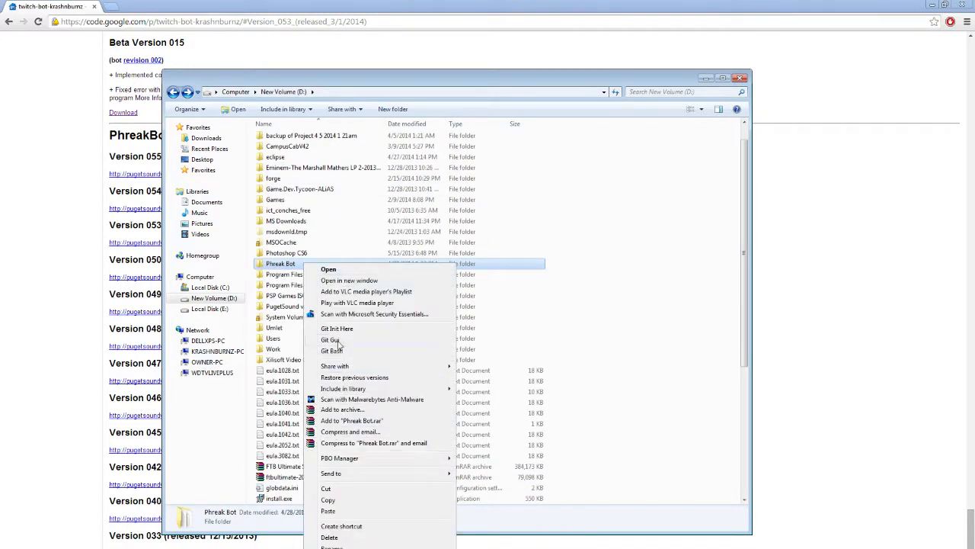
click(344, 500)
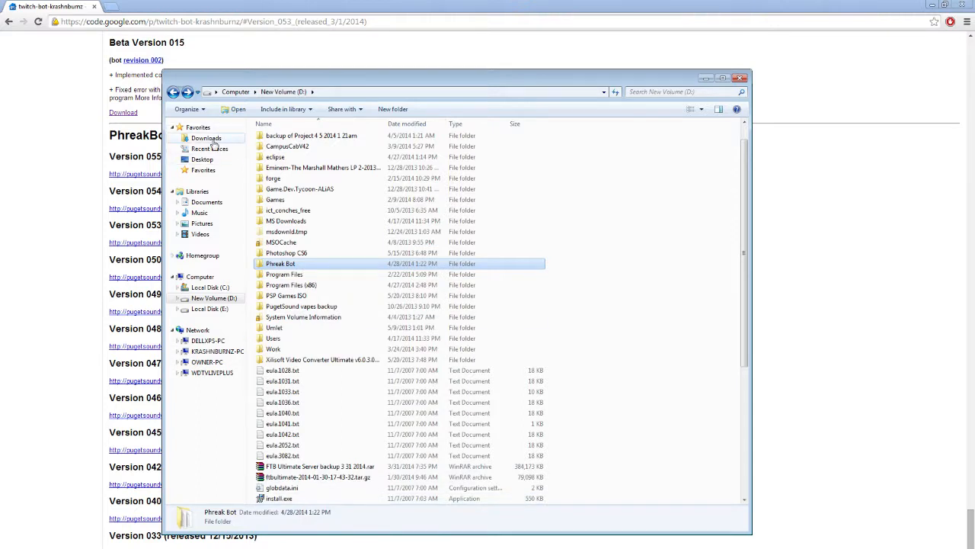
right_click(209, 202)
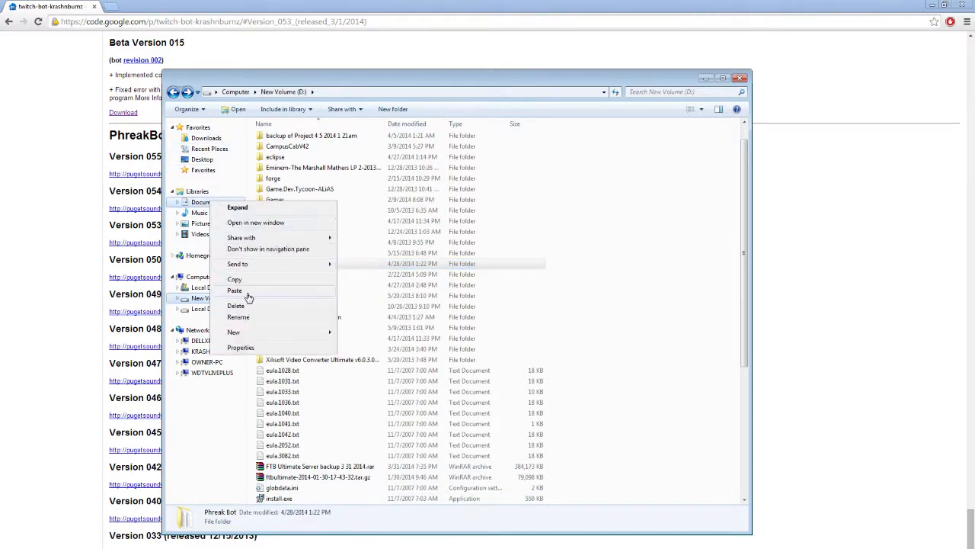
click(247, 295)
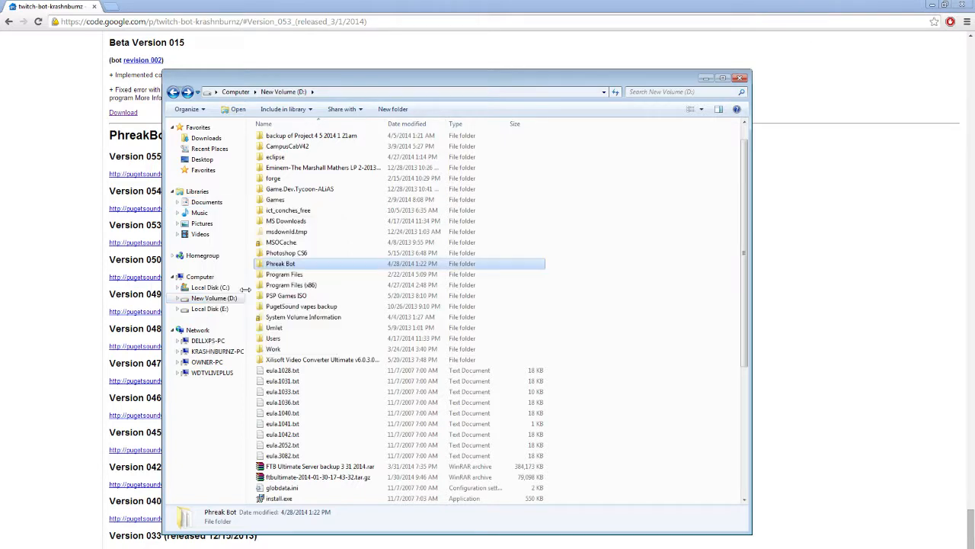
- Check the Phreak Bot copy in Documents and reopen the original Phreak Bot folder on New Volume (D:)
click(209, 202)
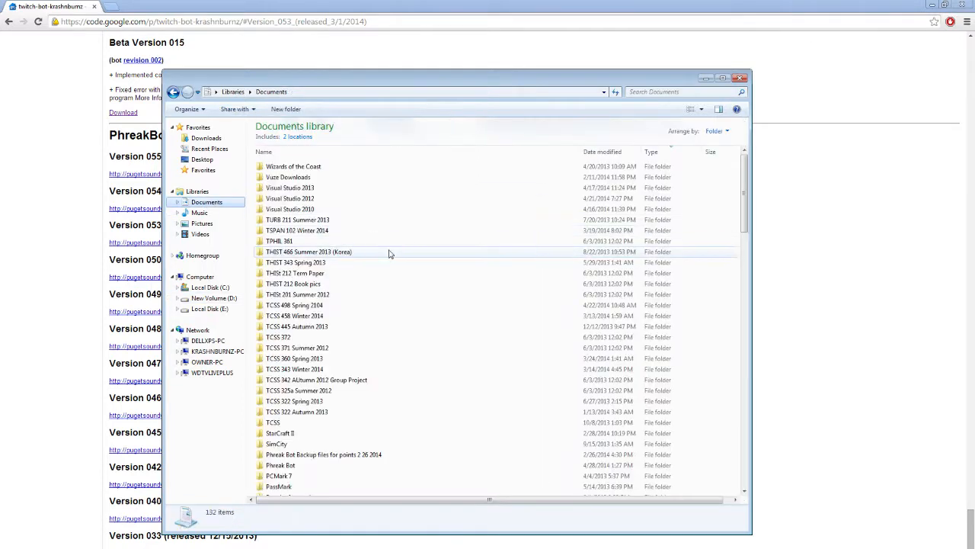
click(312, 466)
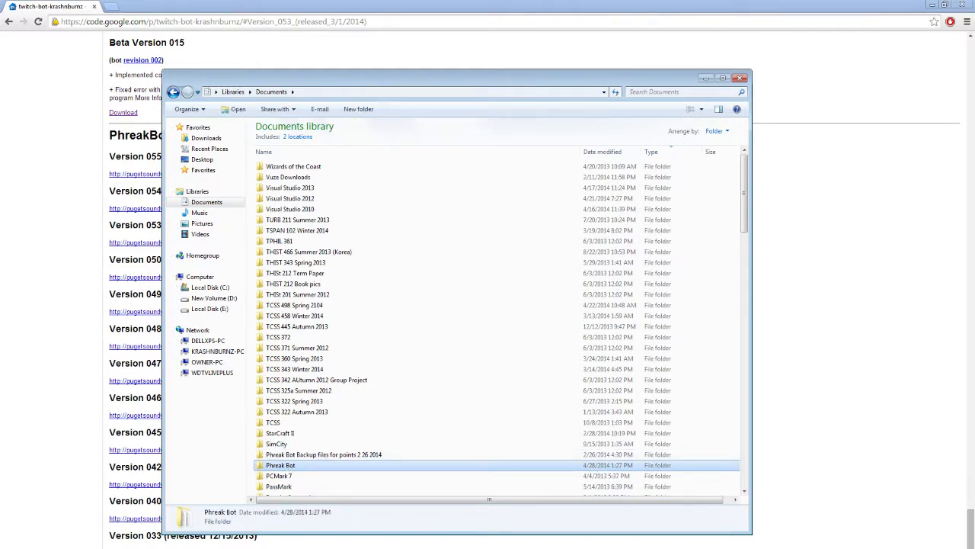
click(173, 92)
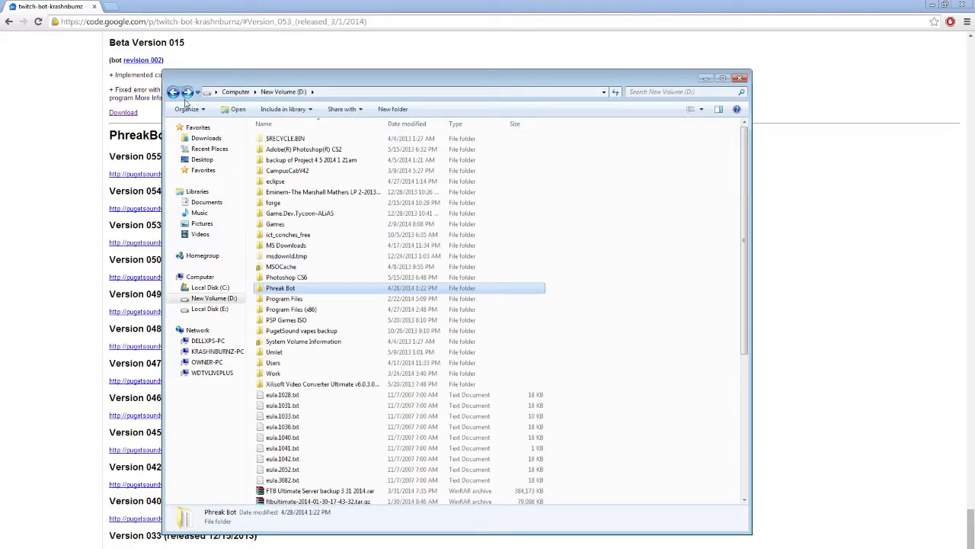
double_click(303, 290)
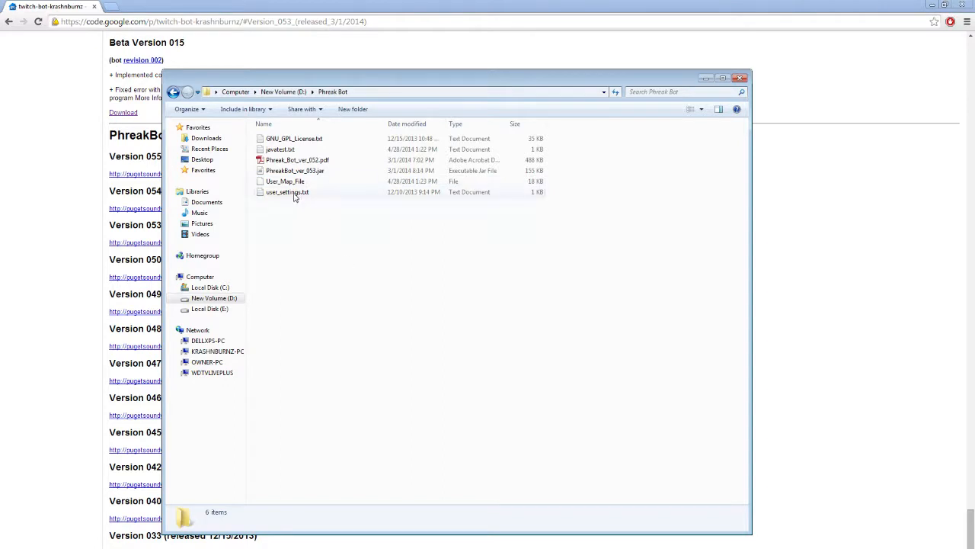
- Export the user points from Stream Phreak Bot and acknowledge the export message
key(alt+Tab)
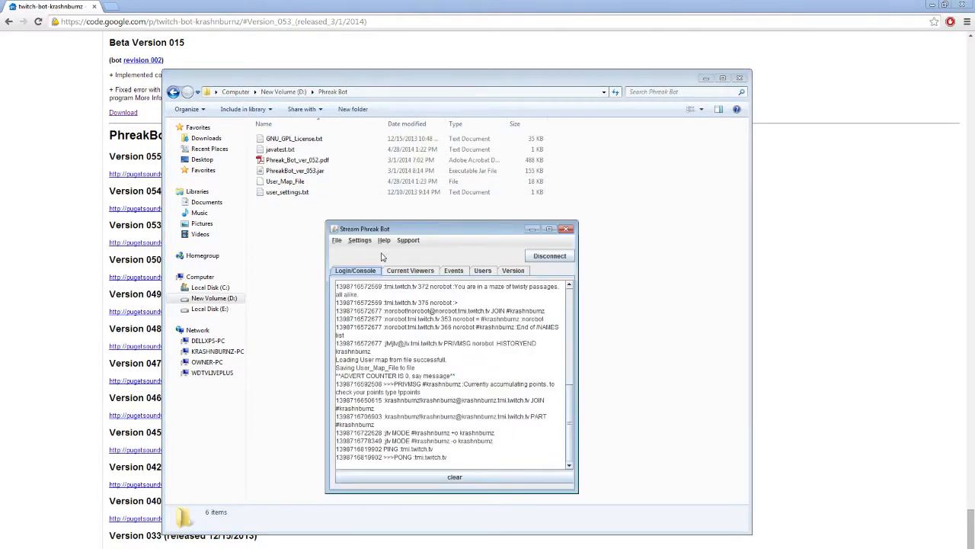
click(337, 241)
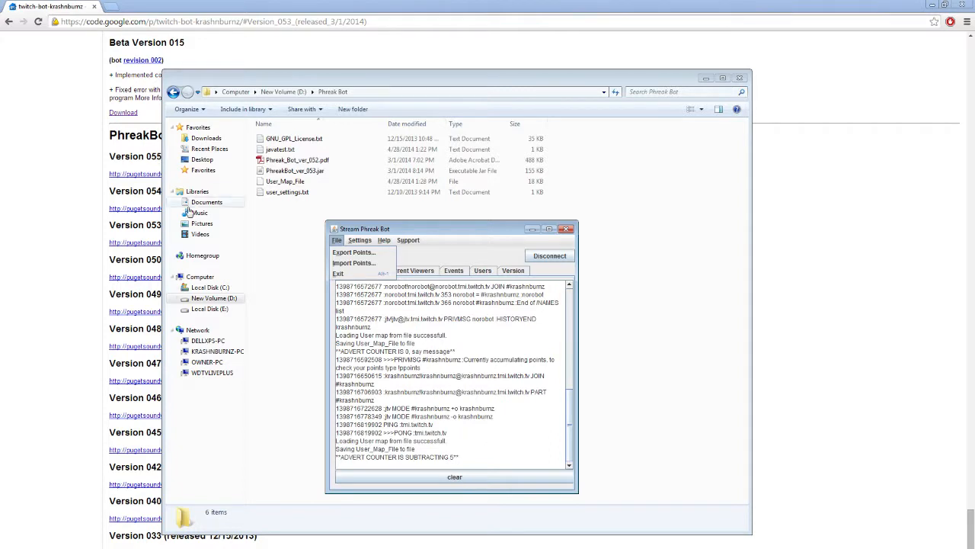
click(355, 254)
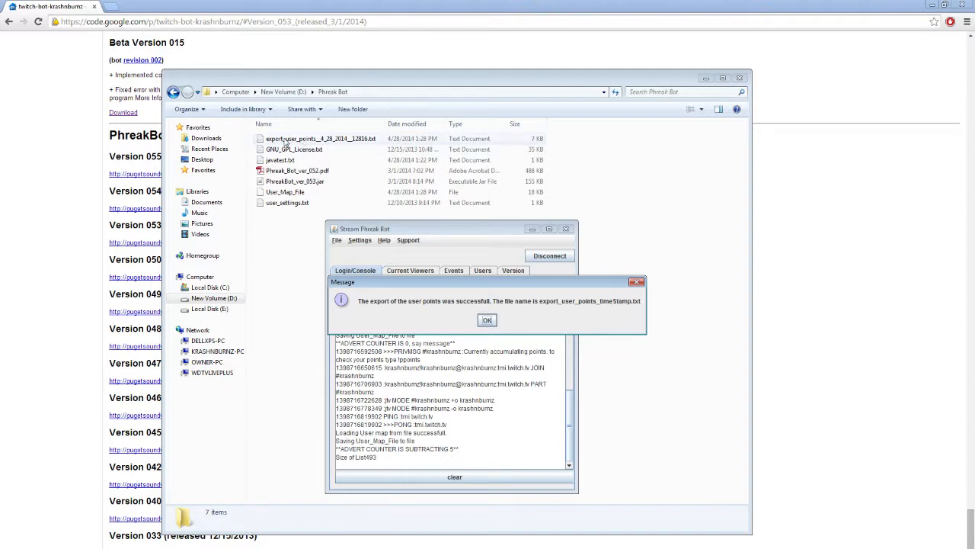
click(490, 320)
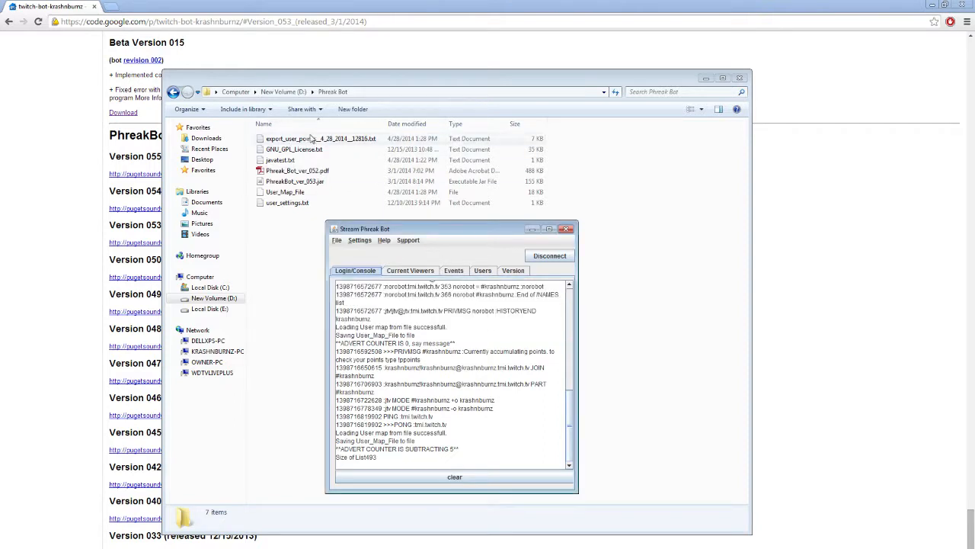
- Open the exported user points text file to review its contents, then close it
double_click(315, 141)
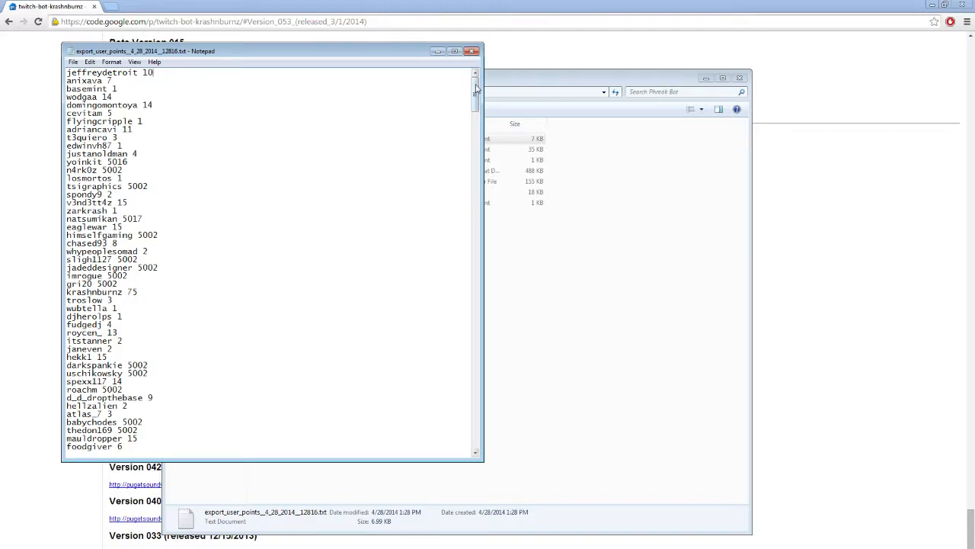
drag(476, 89, 429, 87)
click(474, 51)
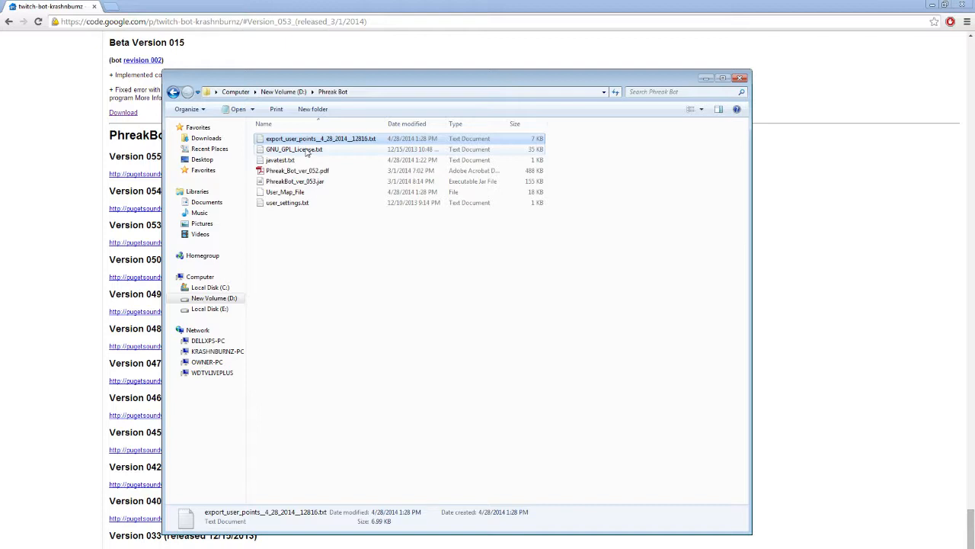
- Set the bot's Periodic User Backups setting to Backup On ShutDown and recheck the selection
key(alt+Tab)
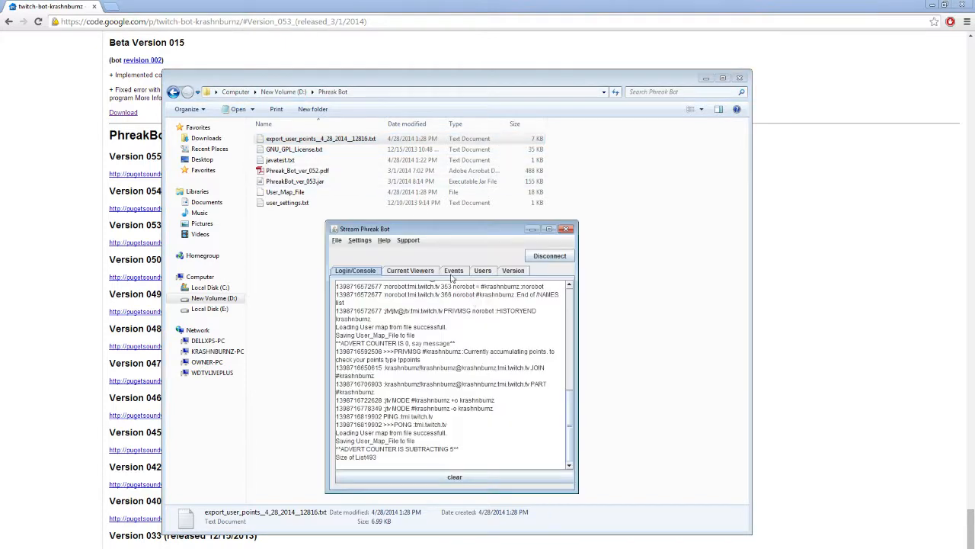
click(361, 241)
mouse_move(418, 275)
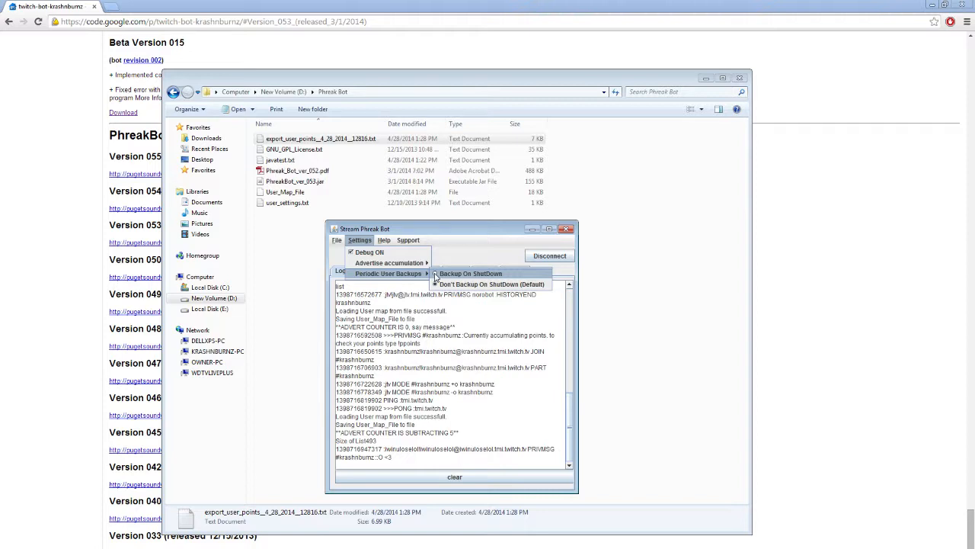
click(437, 274)
click(360, 240)
mouse_move(390, 275)
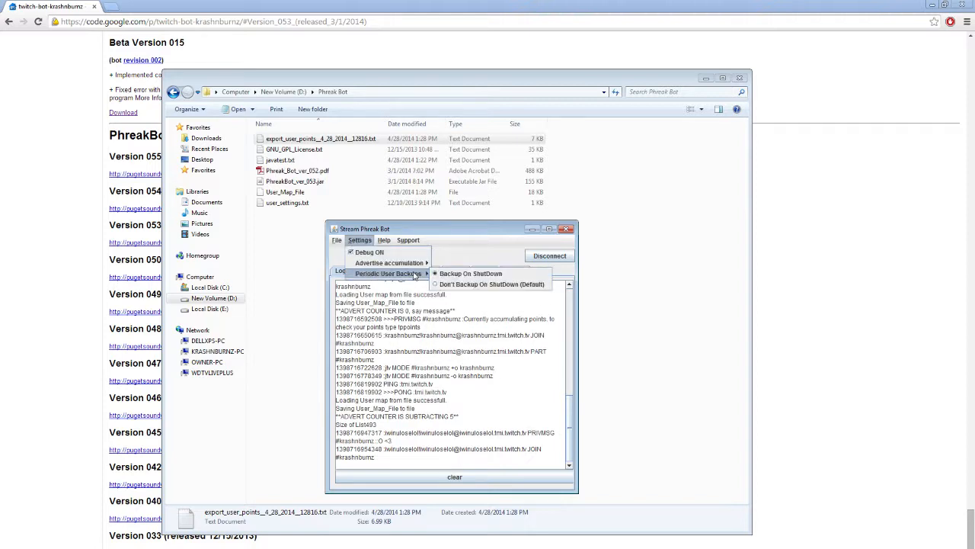
click(442, 230)
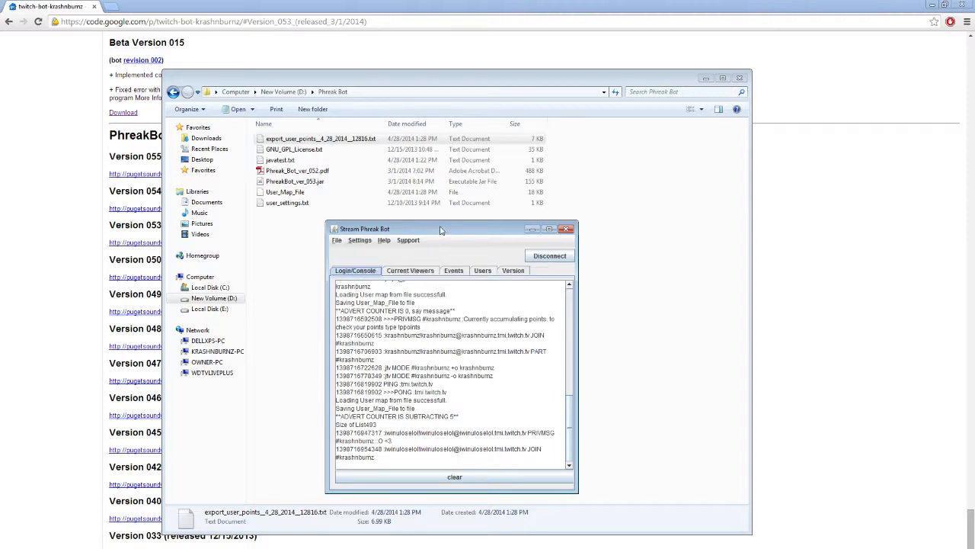
- Disconnect the bot, close the connection console, and quit the Stream Phreak Bot program
click(551, 256)
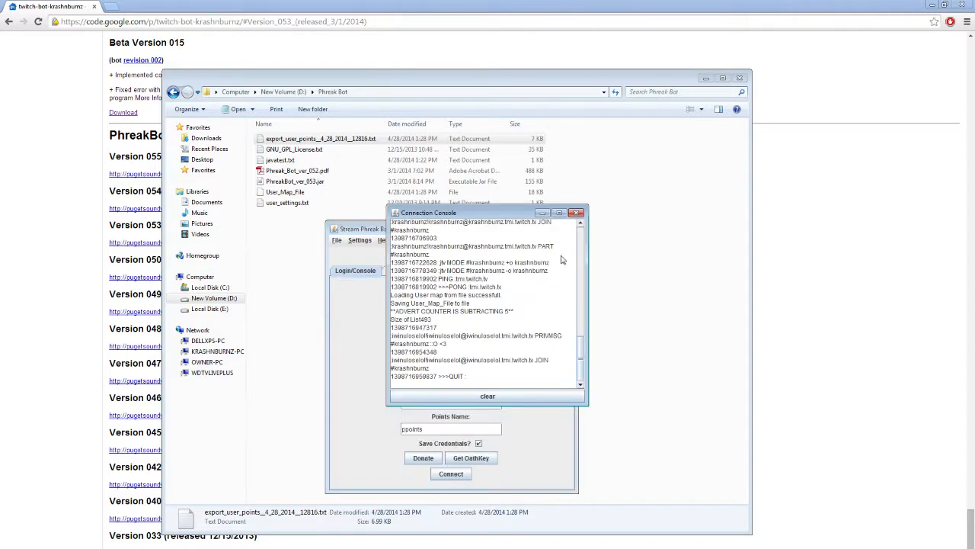
click(577, 213)
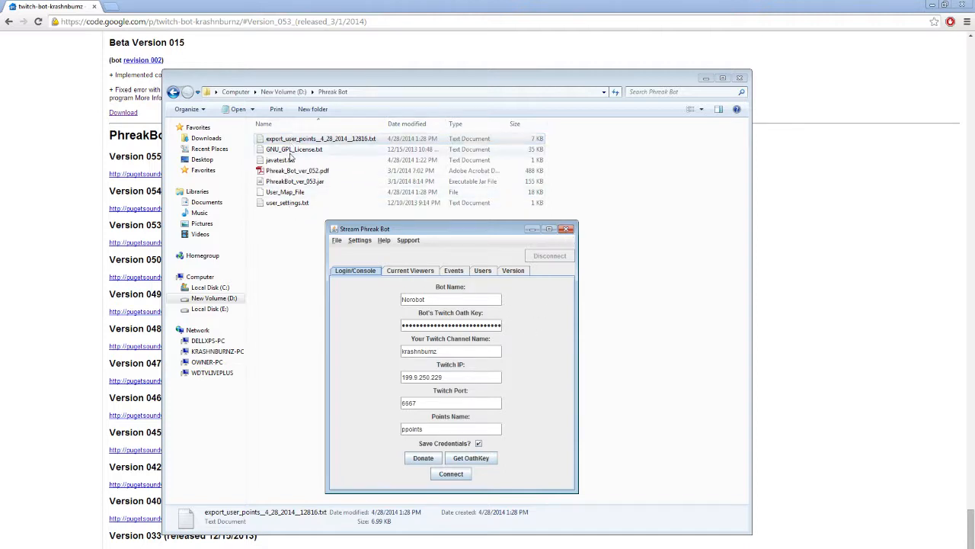
click(567, 230)
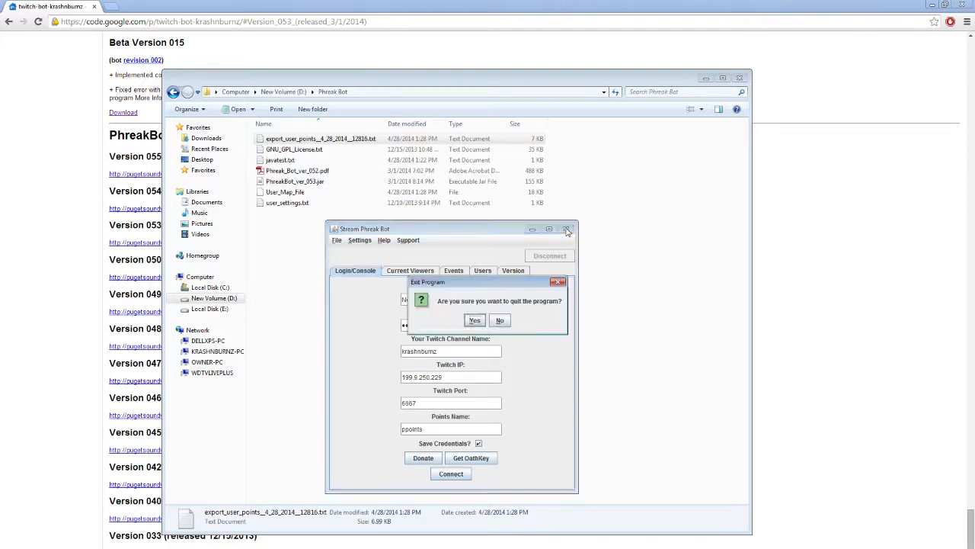
click(474, 321)
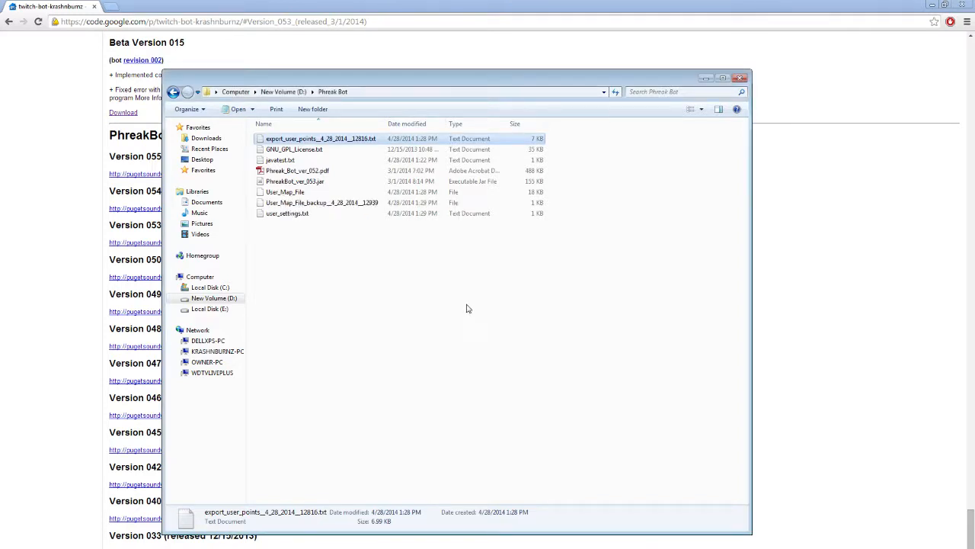
- Compare the user map file with its backup, then permanently delete the User_Map_File_backup_4_28_2014_12939 file
click(330, 208)
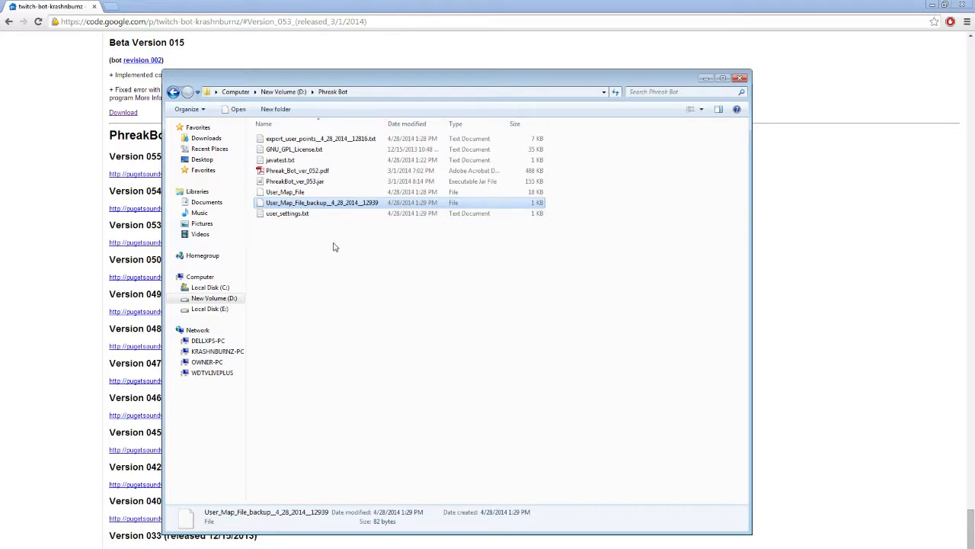
click(311, 215)
click(332, 203)
click(540, 194)
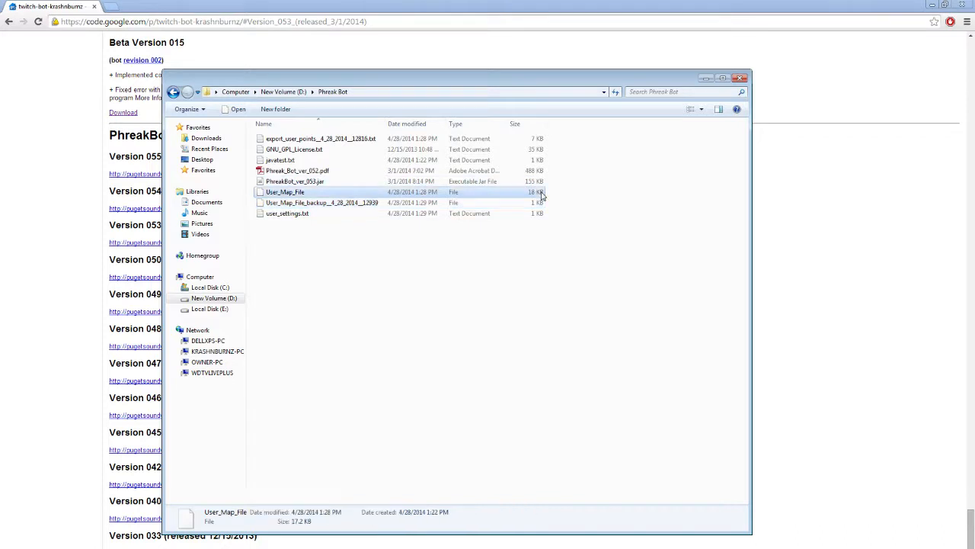
click(538, 204)
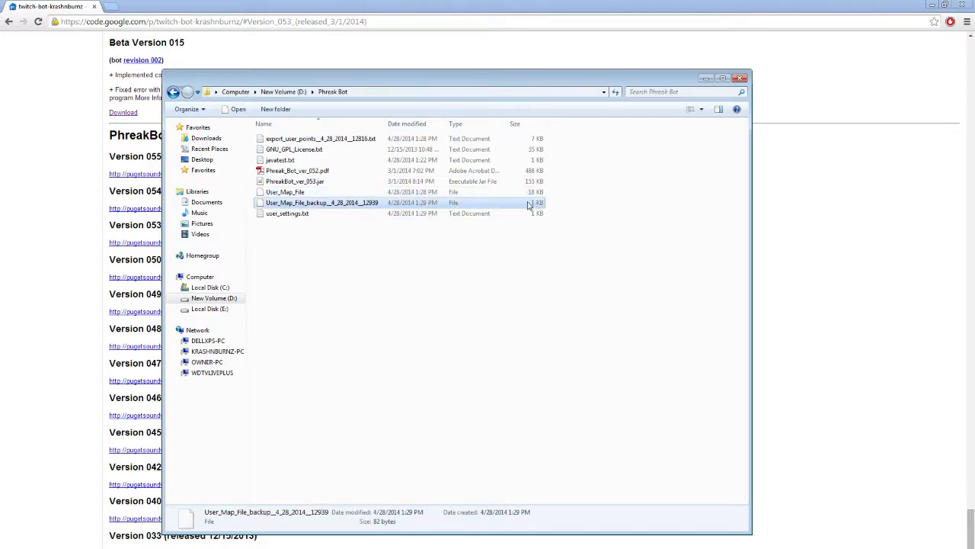
click(288, 193)
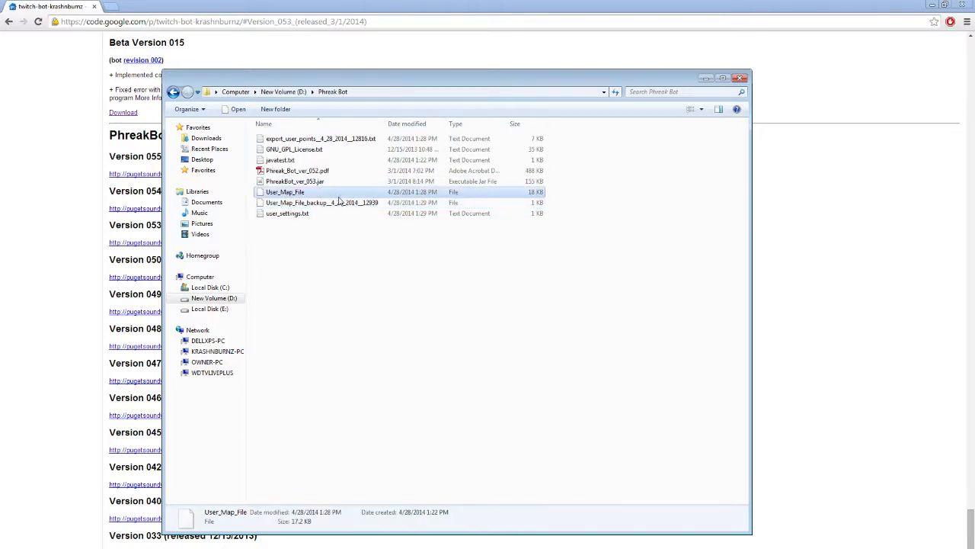
click(333, 205)
key(shift+Delete)
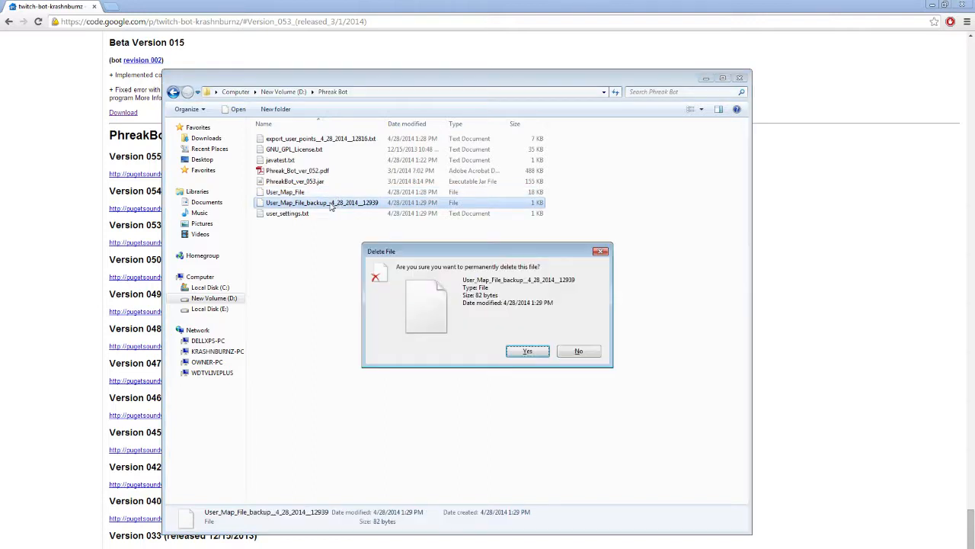
click(538, 354)
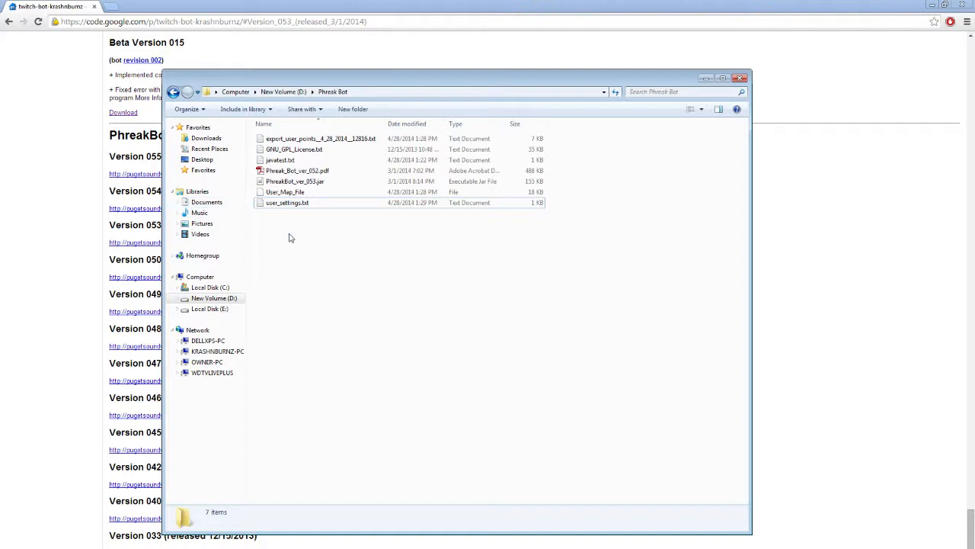
- Open the downloaded Phreak_Bot_ver_055 (2).zip archive and place it beside the Phreak Bot folder
click(48, 195)
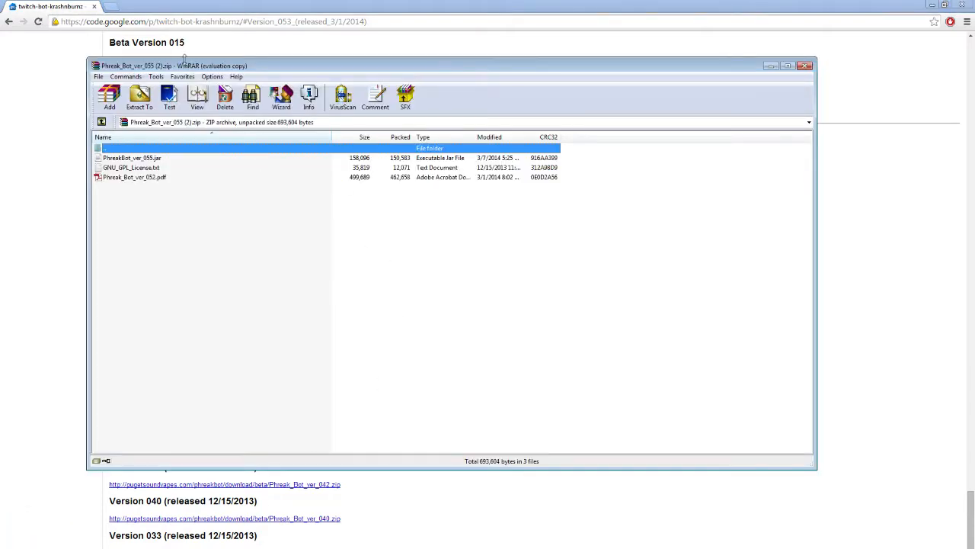
click(684, 292)
drag(326, 65, 586, 114)
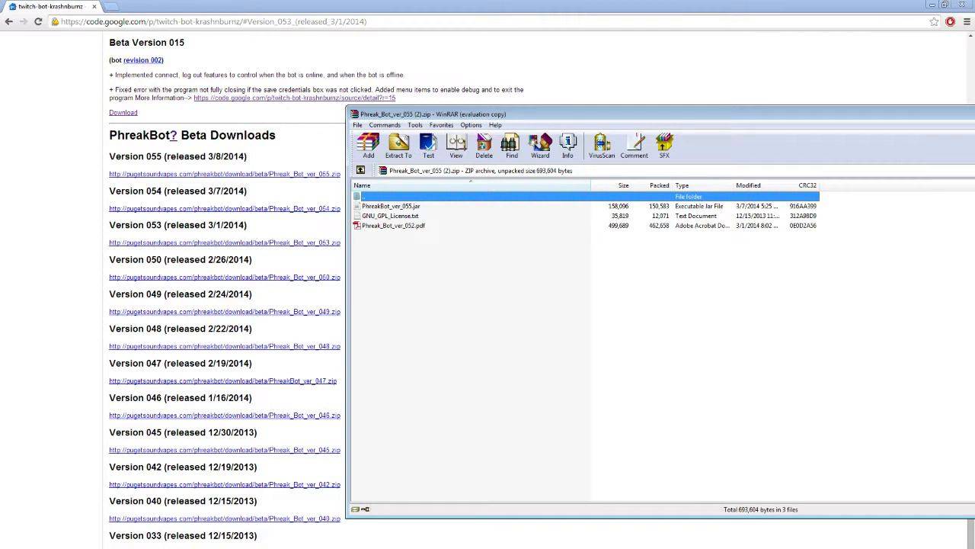
key(alt+Tab)
key(alt+Tab)
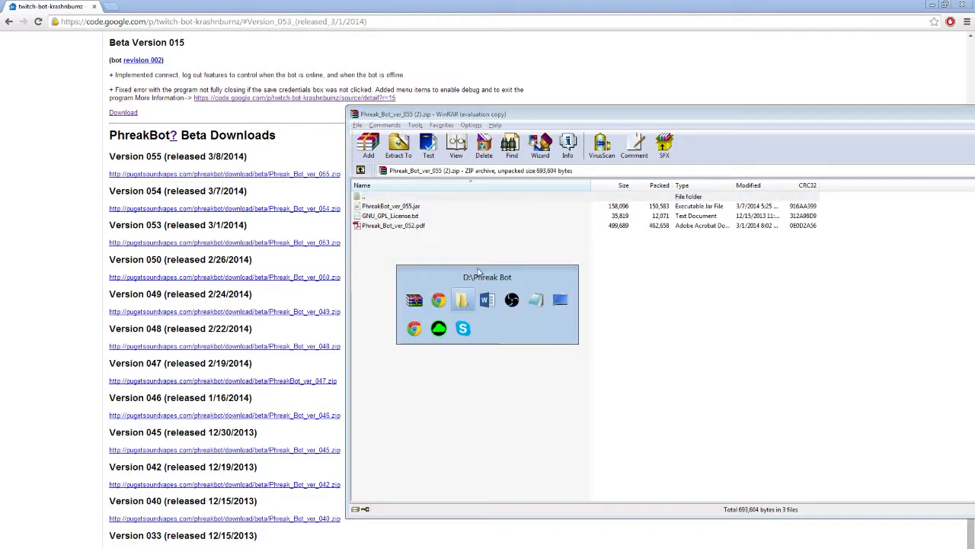
click(812, 119)
click(356, 196)
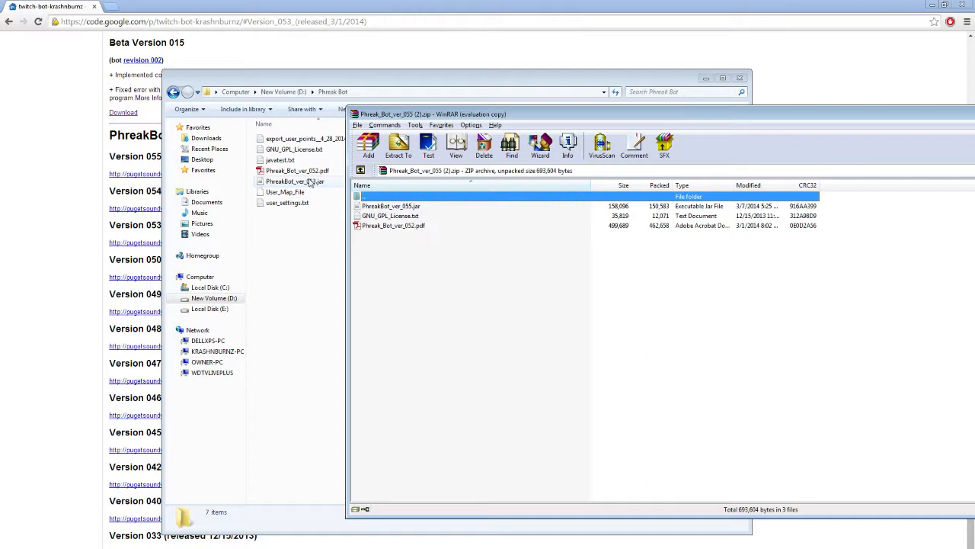
- Move the archive's jar, license and PDF files into the Phreak Bot folder, replacing the existing license and PDF
click(397, 208)
shift+click(398, 226)
drag(413, 218, 275, 279)
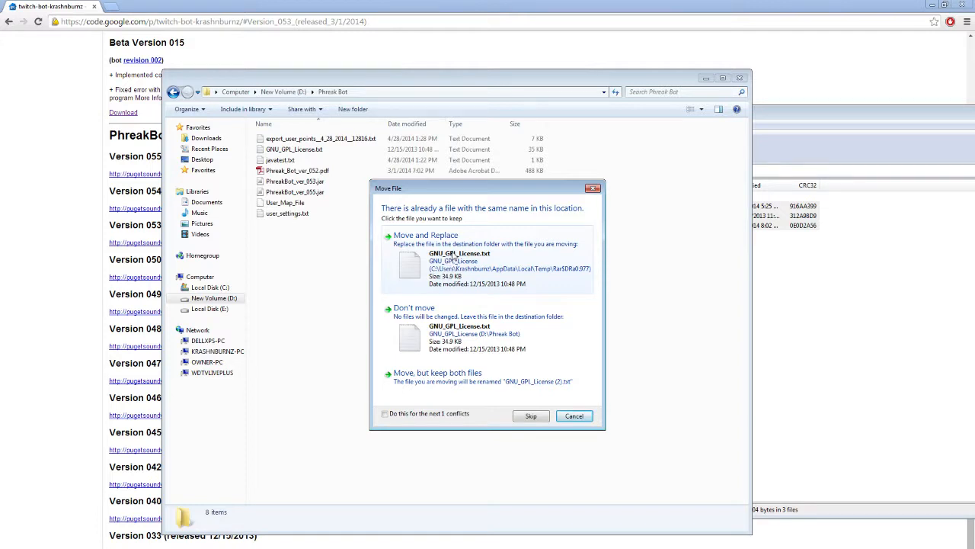
click(453, 262)
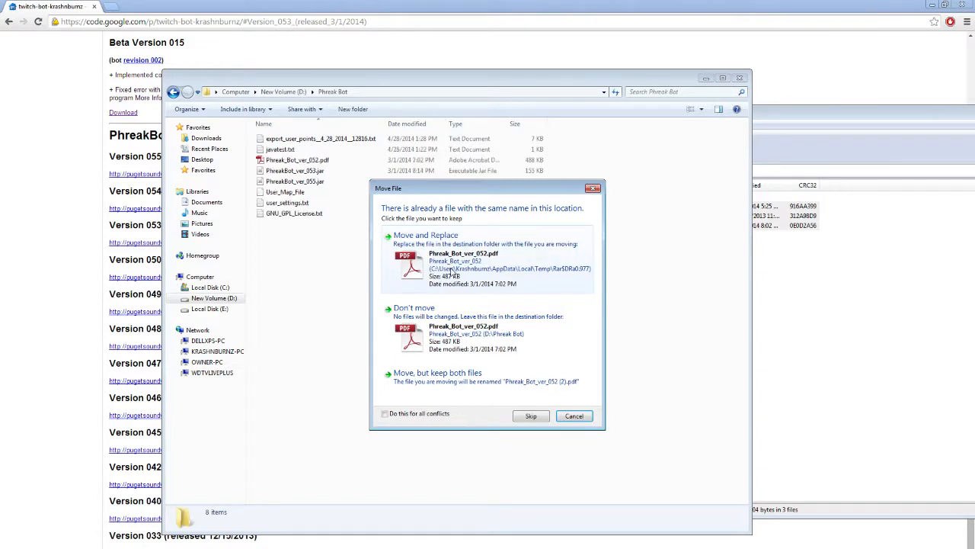
click(486, 262)
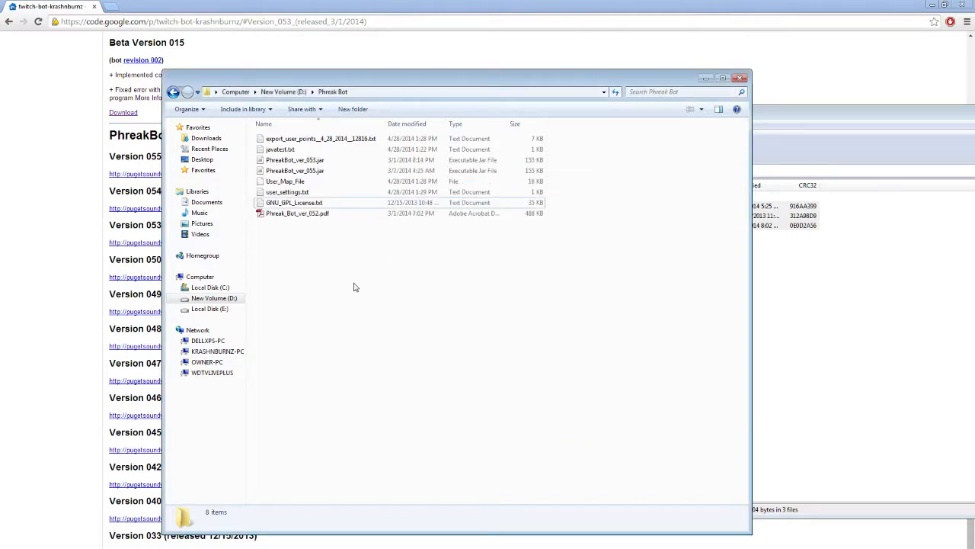
- Permanently delete the old PhreakBot_ver_053.jar file from the Phreak Bot folder
click(314, 160)
click(312, 171)
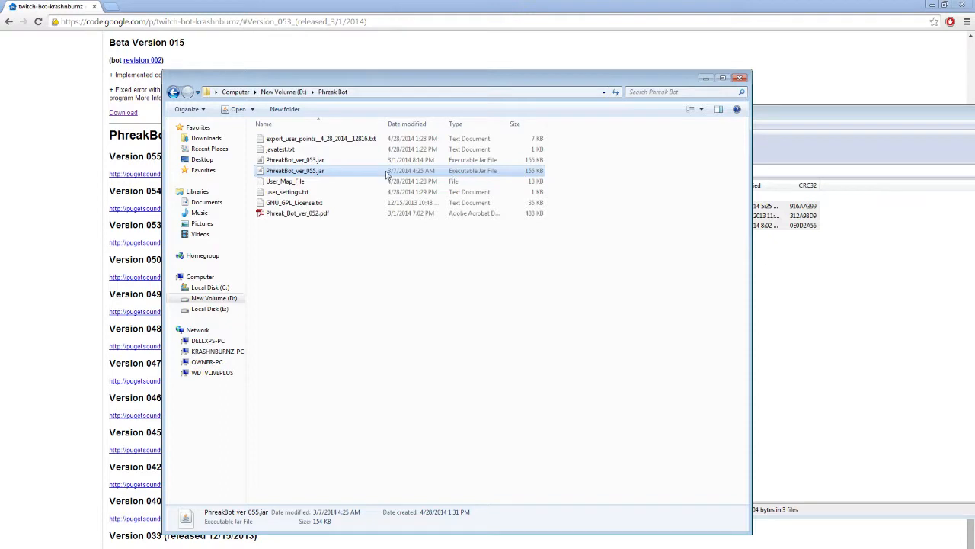
click(328, 161)
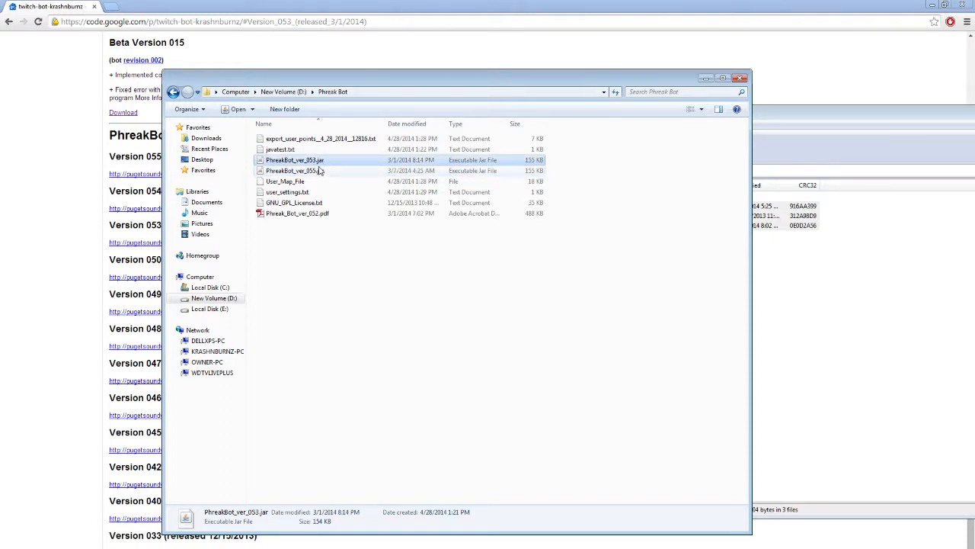
key(shift+Delete)
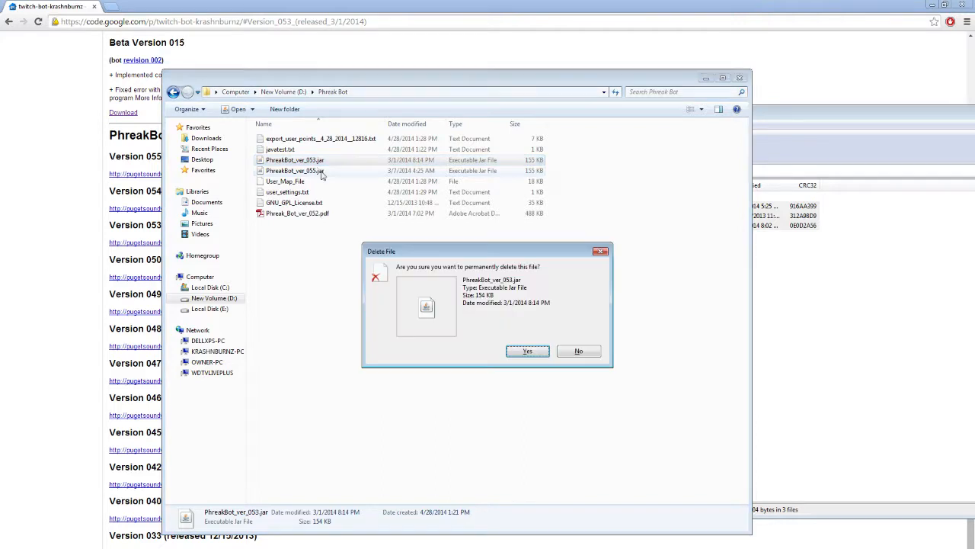
click(531, 354)
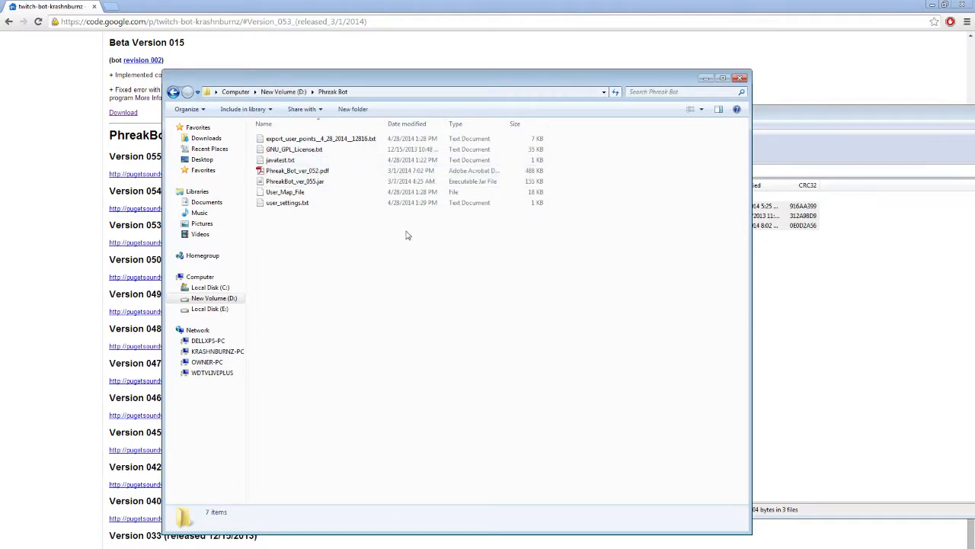
- Launch PhreakBot_ver_055.jar and connect the bot with the saved credentials
click(319, 184)
click(320, 195)
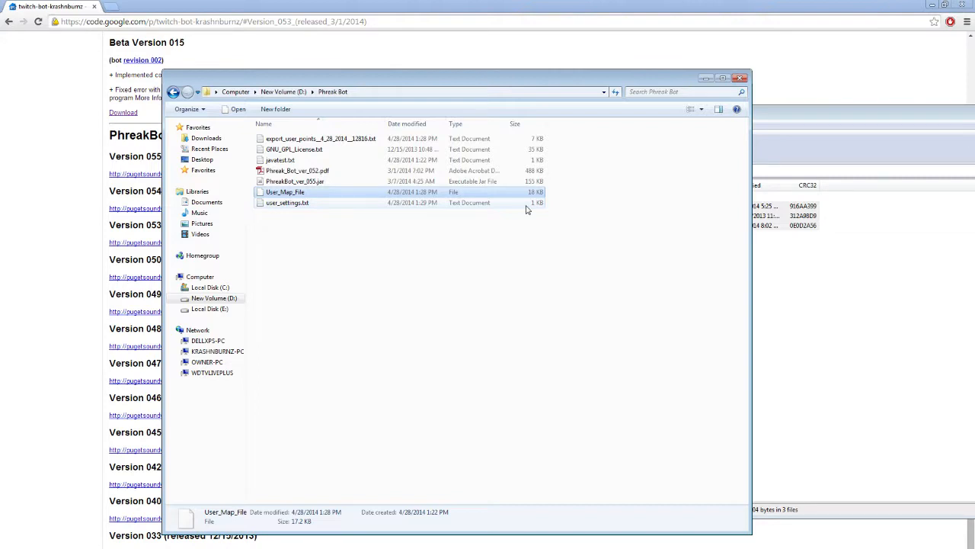
click(310, 183)
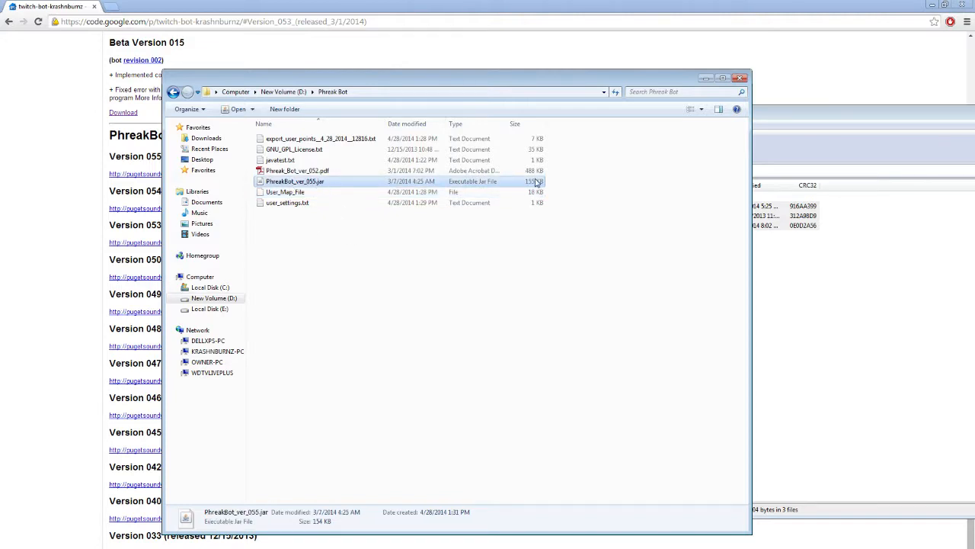
double_click(312, 186)
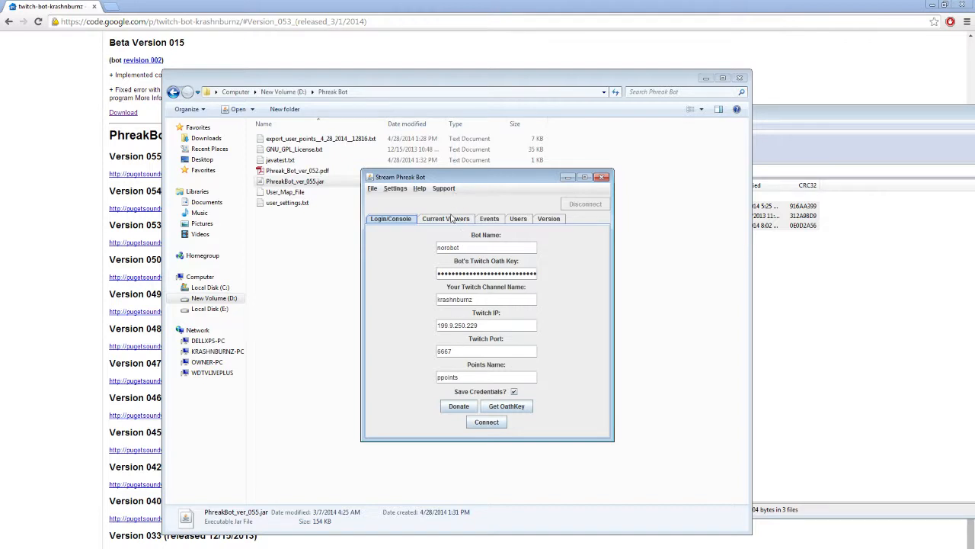
click(488, 423)
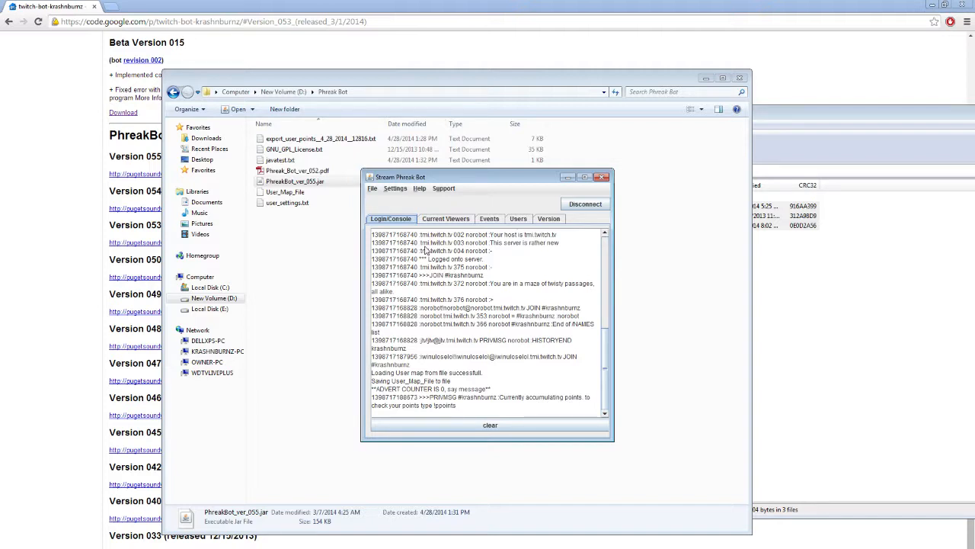
- Export the user points from the new bot version and acknowledge the export message
click(377, 191)
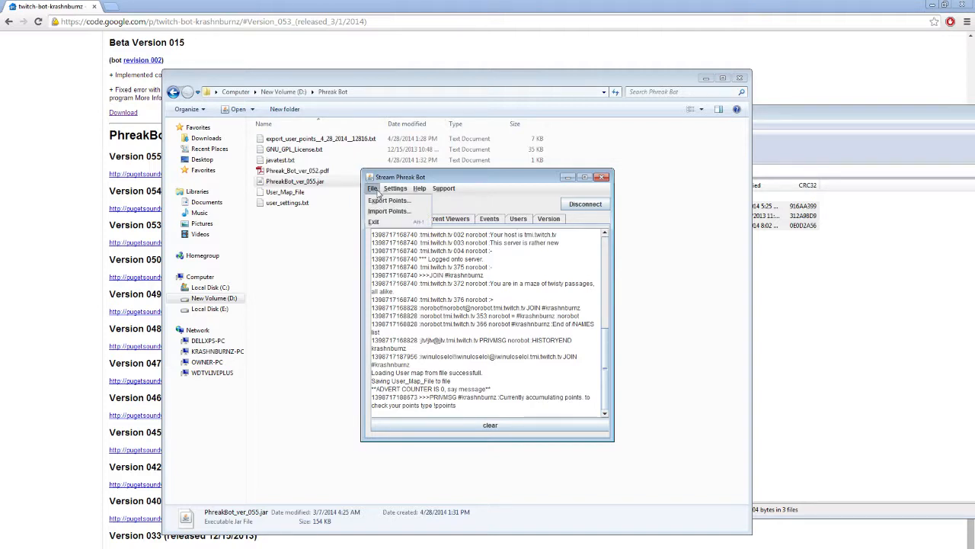
click(383, 201)
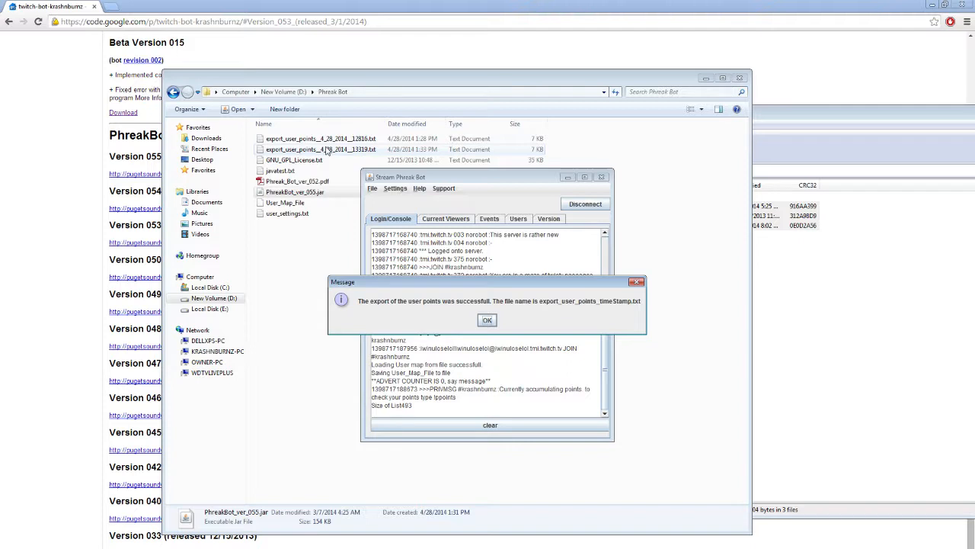
click(487, 320)
- Open the newly exported user points text file to review its contents, then close it
click(312, 151)
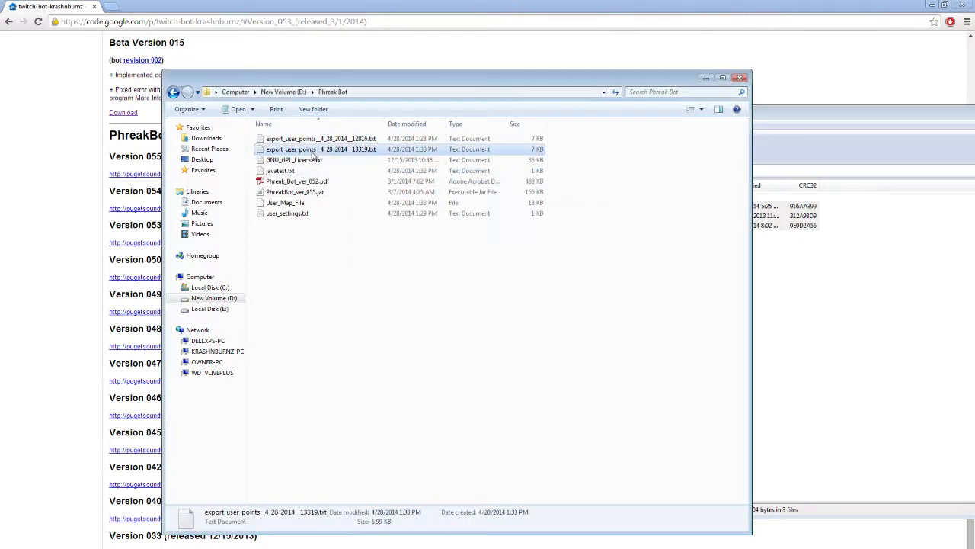
double_click(359, 150)
mouse_move(477, 90)
mouse_down()
mouse_move(501, 383)
mouse_move(477, 228)
mouse_move(476, 77)
mouse_up()
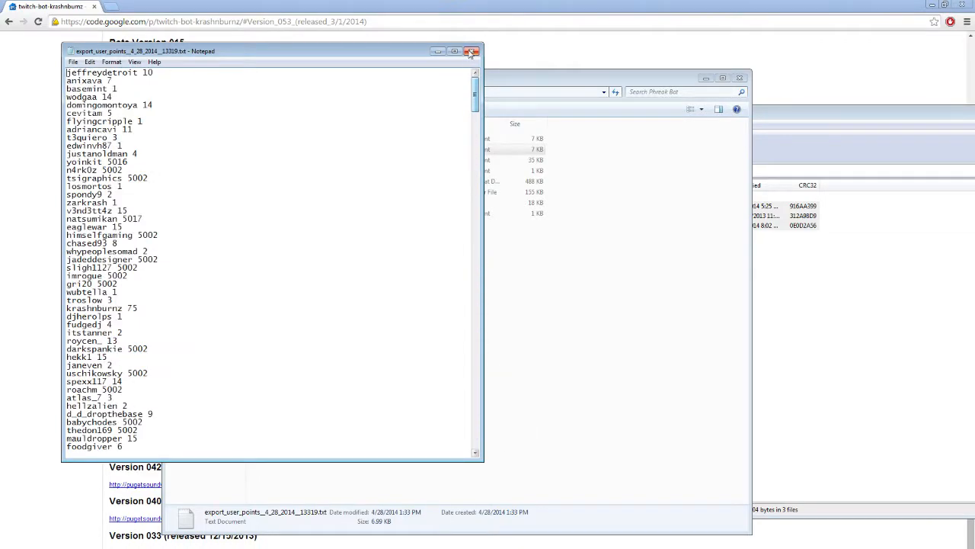
click(472, 51)
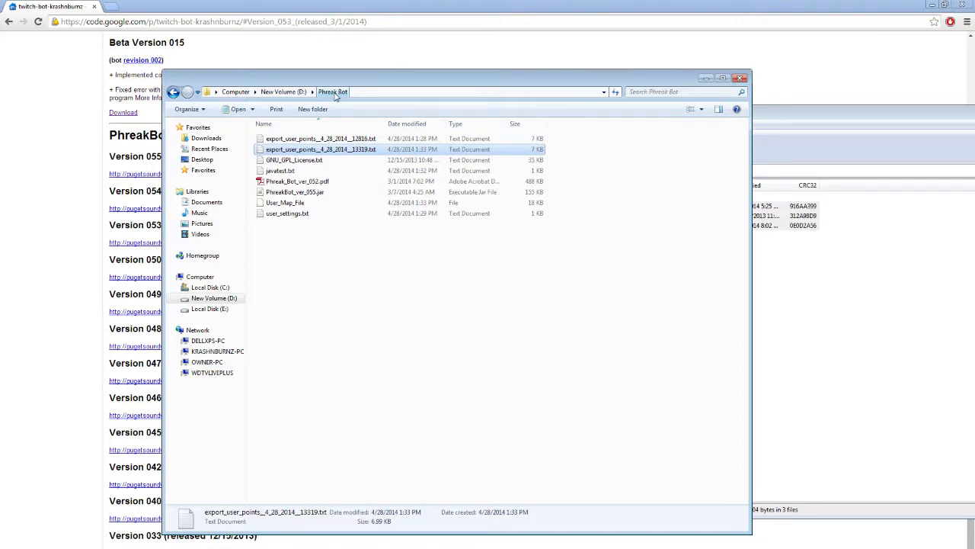
- Bring the browser forward and scroll through the twitch-bot-krashnburnz project home page
drag(335, 80, 440, 105)
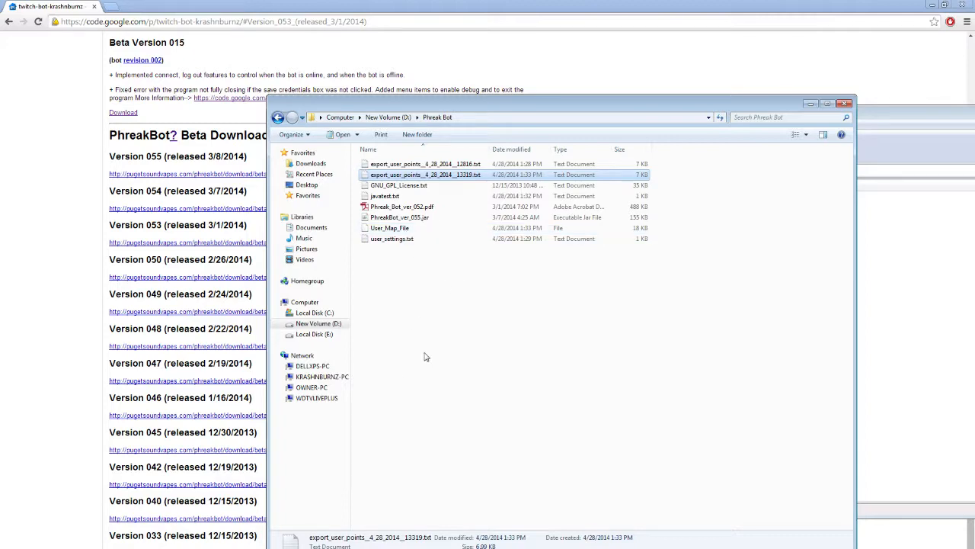
click(76, 321)
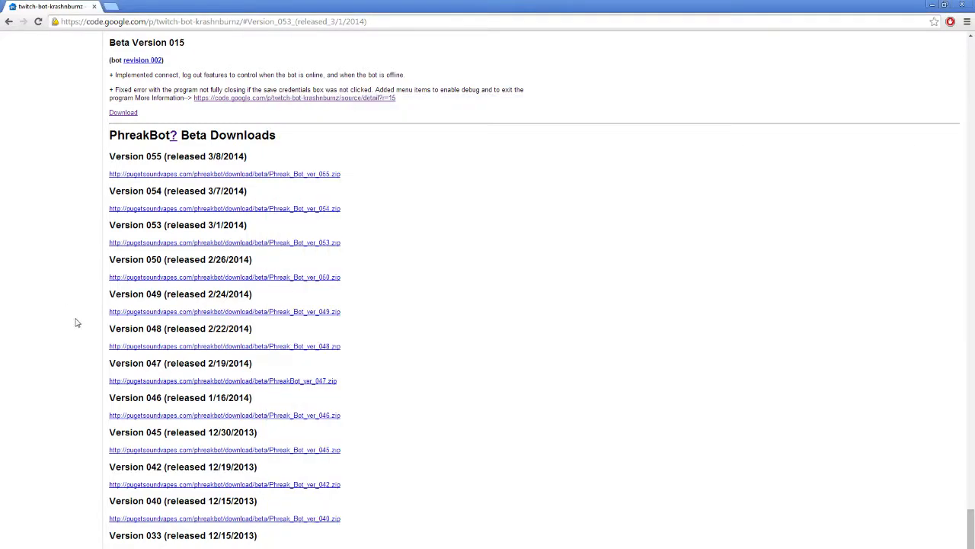
scroll(79, 322, up, 15)
drag(971, 481, 973, 61)
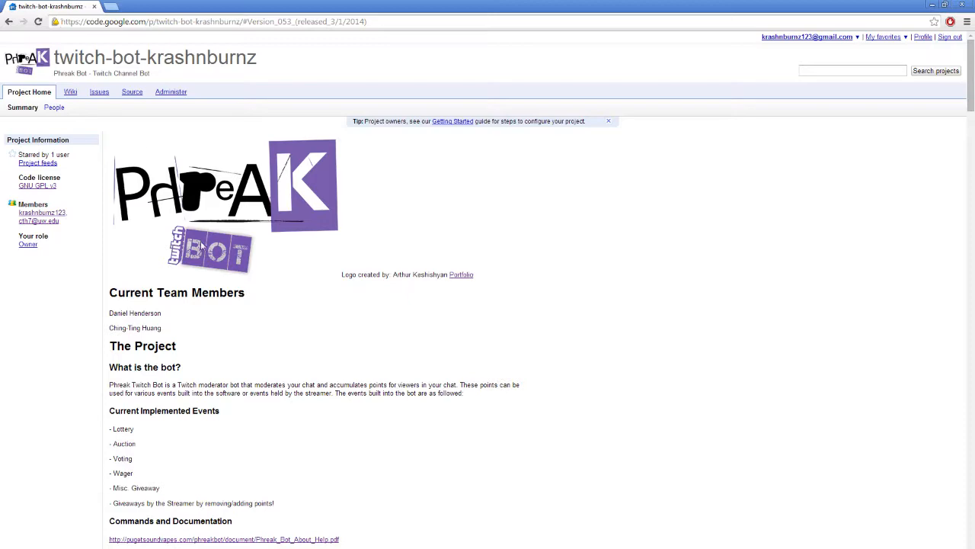
scroll(235, 376, down, 1)
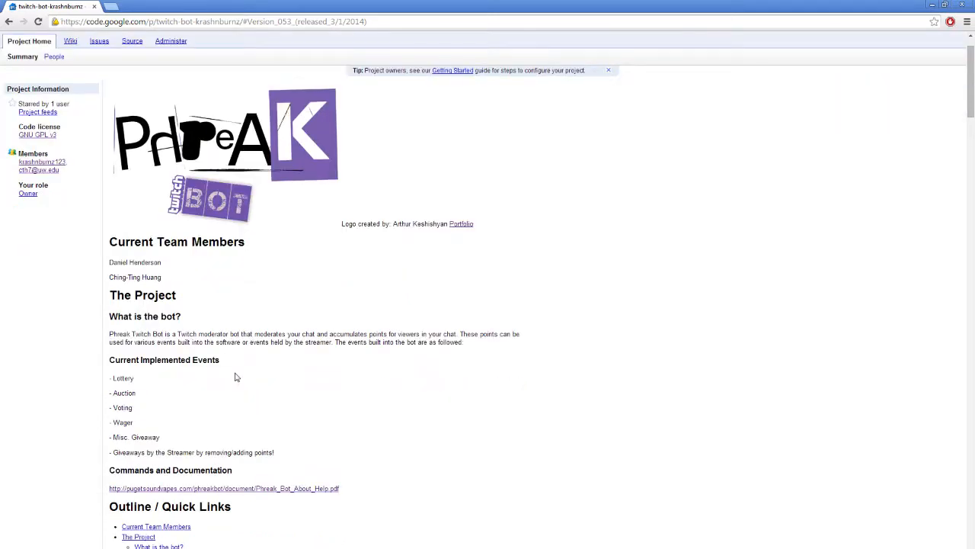
scroll(264, 335, down, 3)
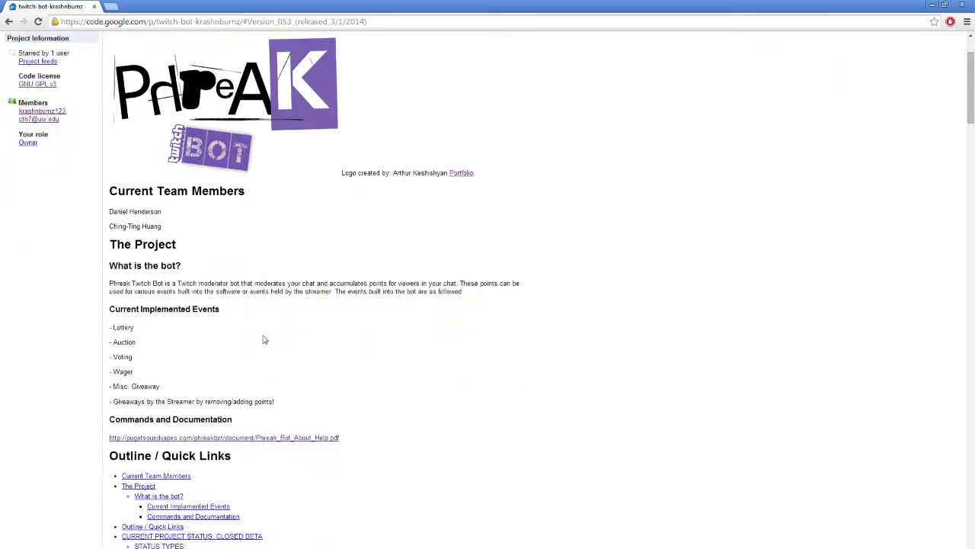